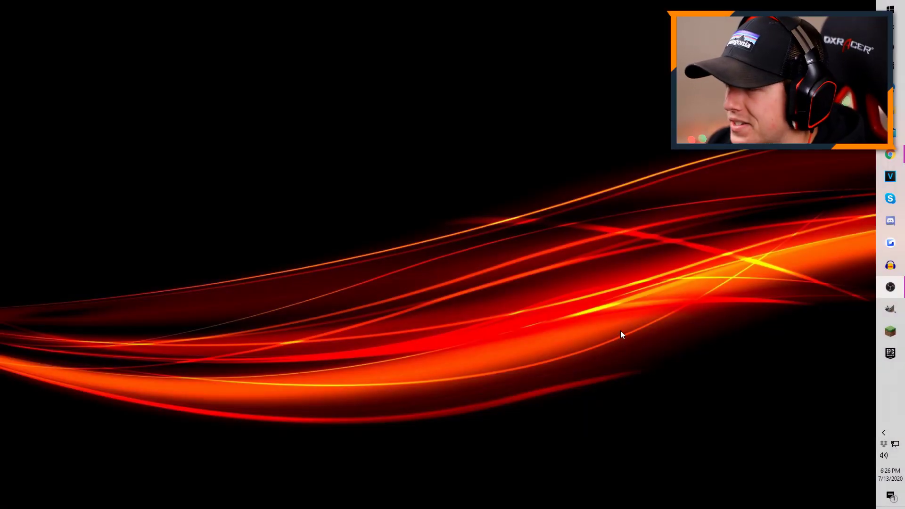
pyautogui.moveTo(475, 378); pyautogui.dragTo(320, 257)
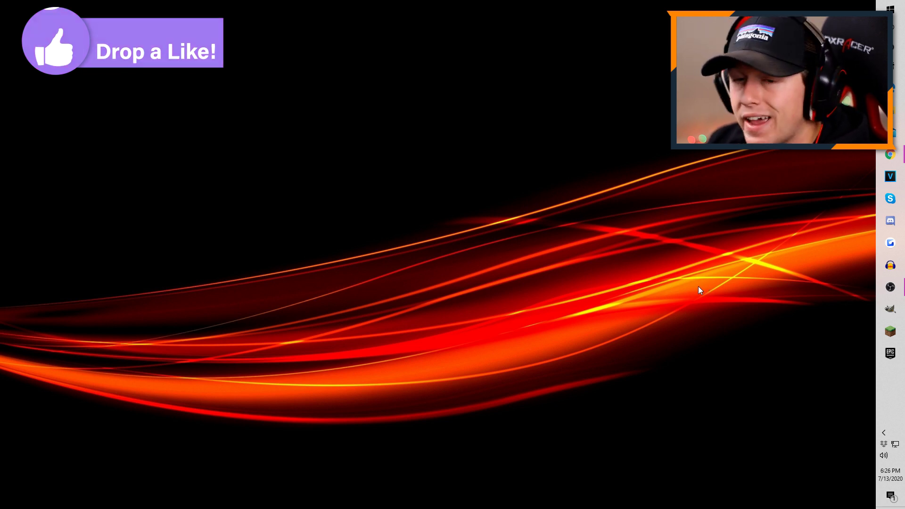
# Open the Minecraft Launcher and run the latest Java Edition release, 1.16.1.
pyautogui.click(883, 333)
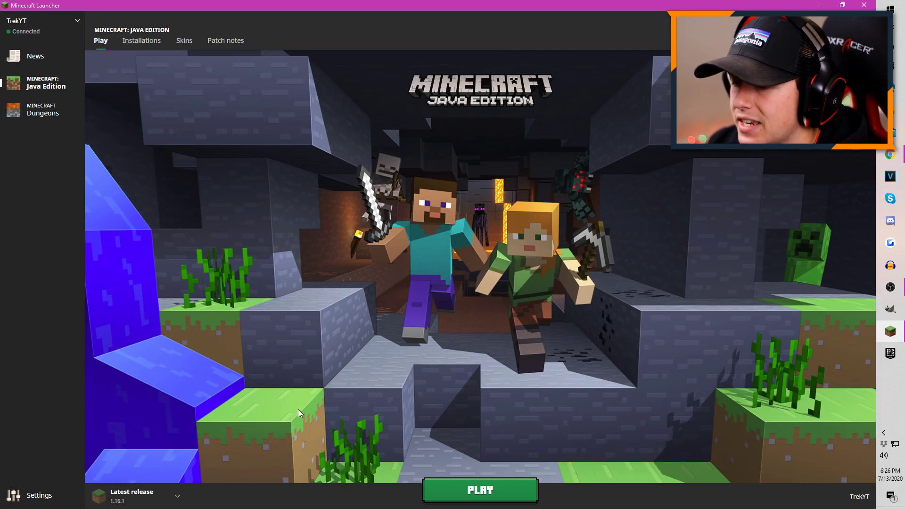
pyautogui.click(165, 499)
pyautogui.click(165, 499)
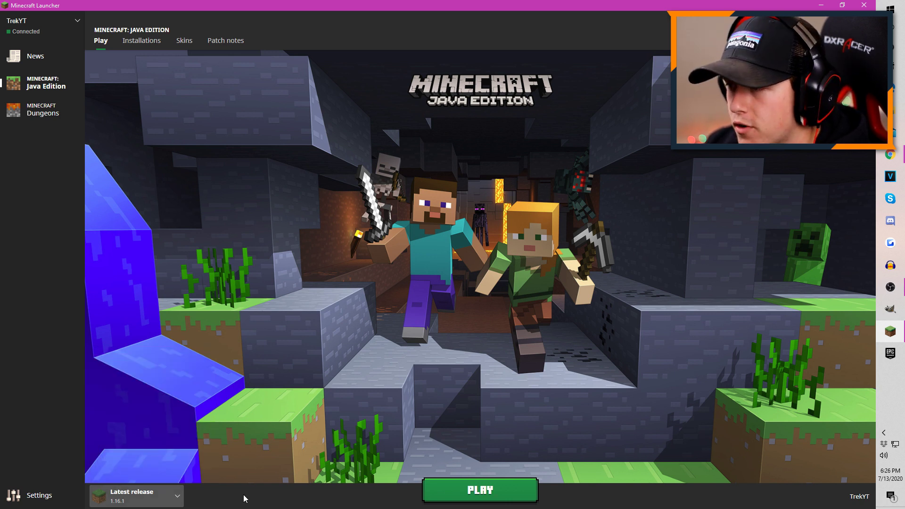
pyautogui.click(459, 491)
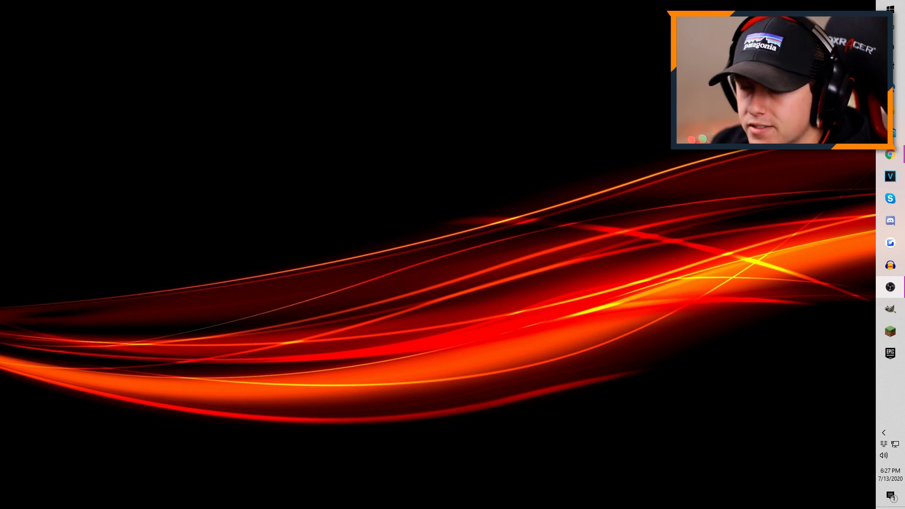
# Download the Windows .EXE version of the Fabric installer from fabricmc.net and place it on the desktop.
pyautogui.click(890, 155)
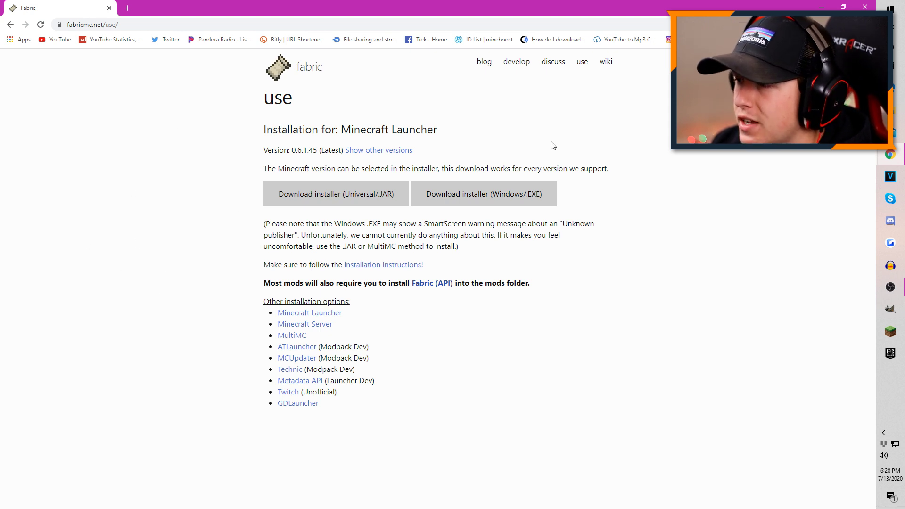
pyautogui.click(346, 204)
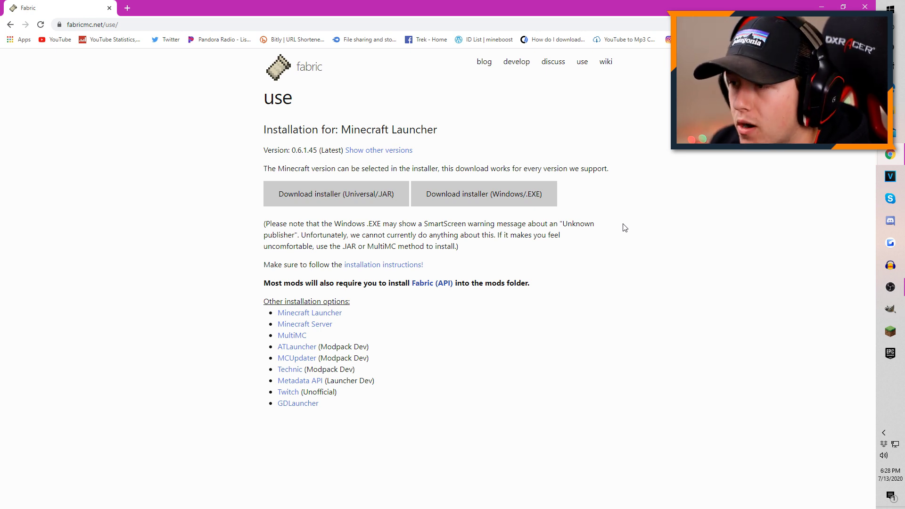
pyautogui.click(471, 200)
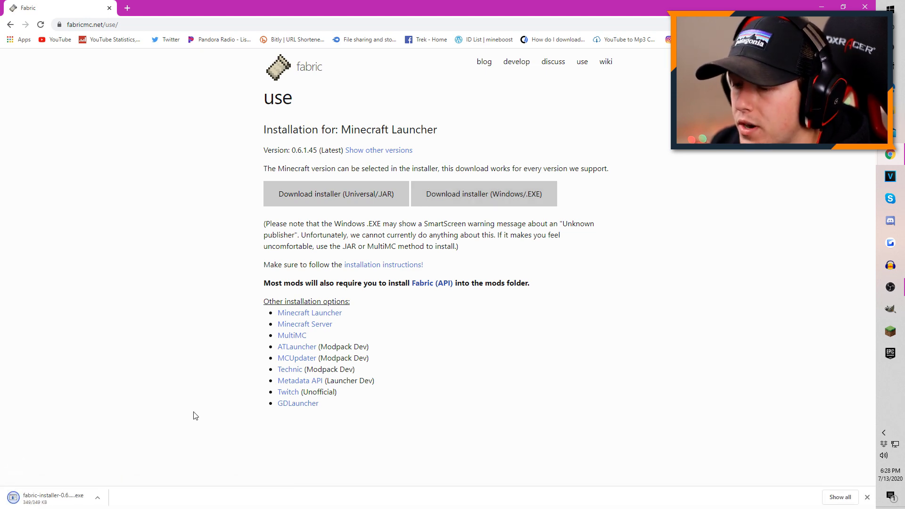
pyautogui.moveTo(330, 7); pyautogui.dragTo(904, 4)
pyautogui.moveTo(904, 188); pyautogui.dragTo(368, 48)
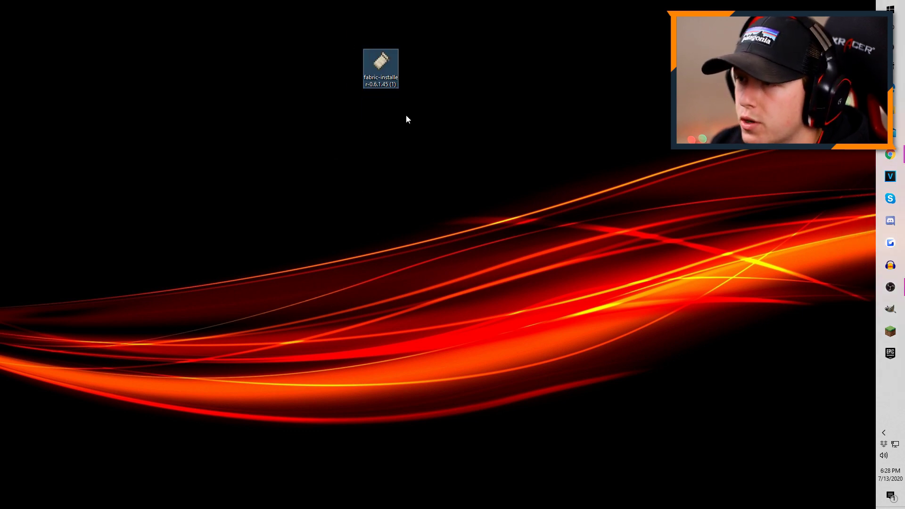
# Find the [1.16.1] Fabric API 0.14.1 build 372 release in the mod's CurseForge files and open its details.
pyautogui.click(890, 154)
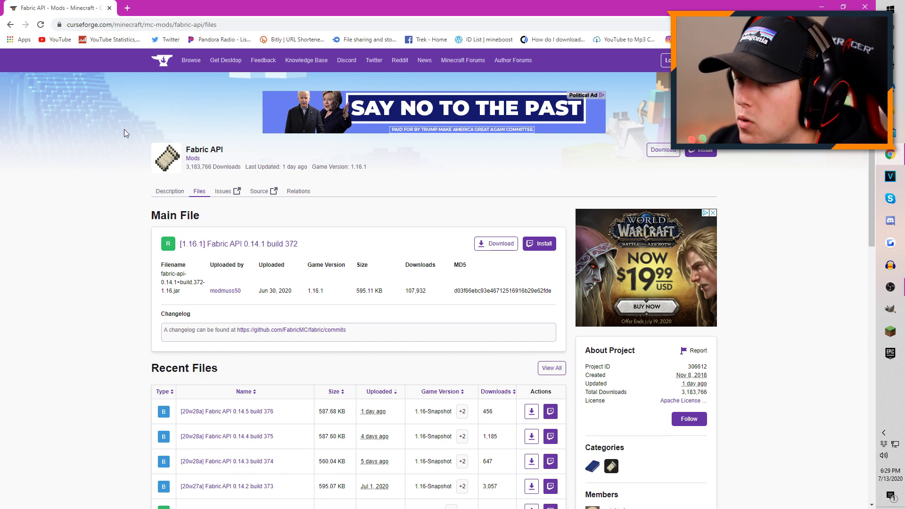
pyautogui.click(174, 193)
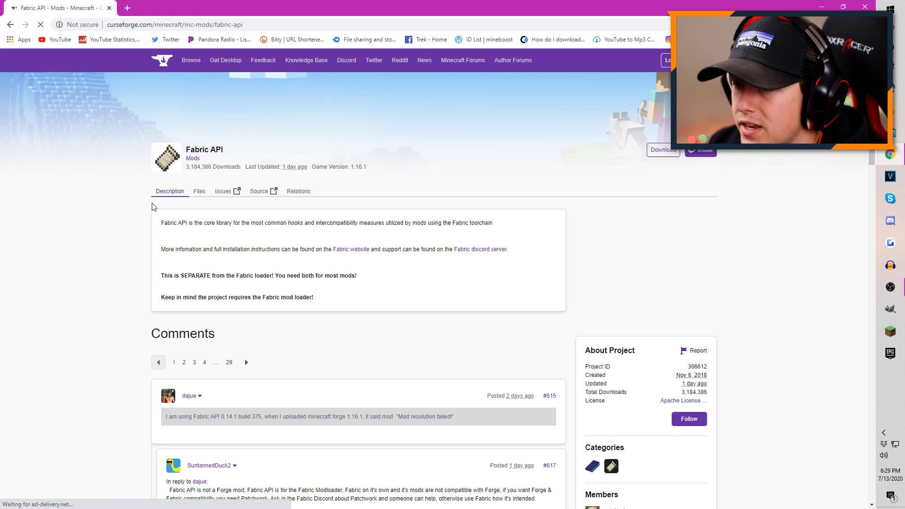
pyautogui.click(198, 195)
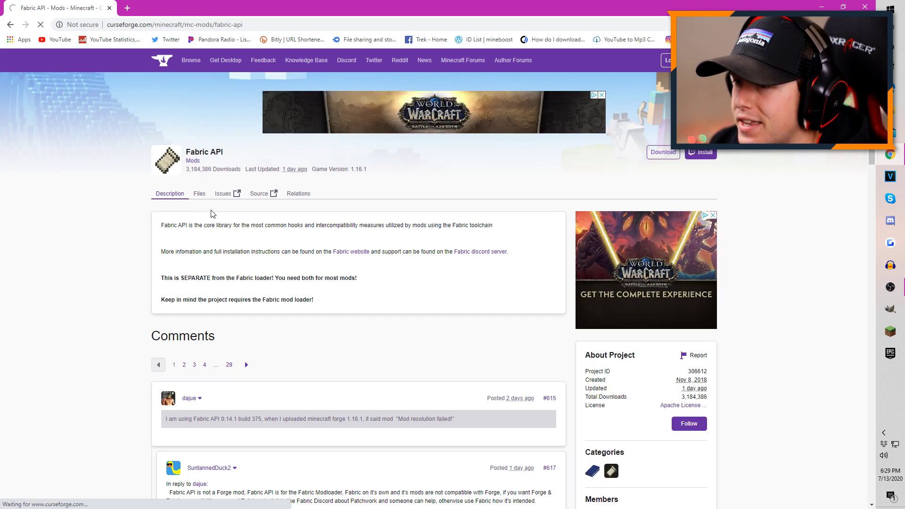
pyautogui.scroll(-3, 114, 266)
pyautogui.scroll(-1, 112, 270)
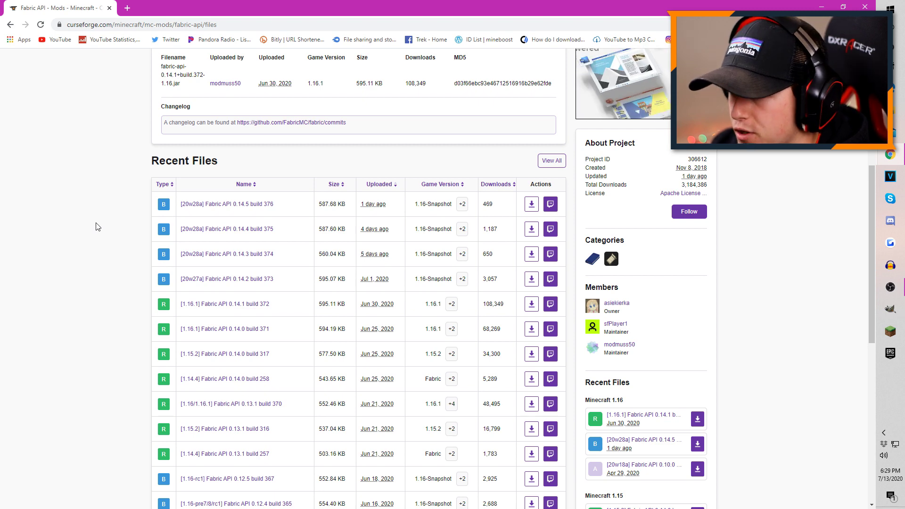
pyautogui.scroll(1, 267, 315)
pyautogui.scroll(1, 266, 319)
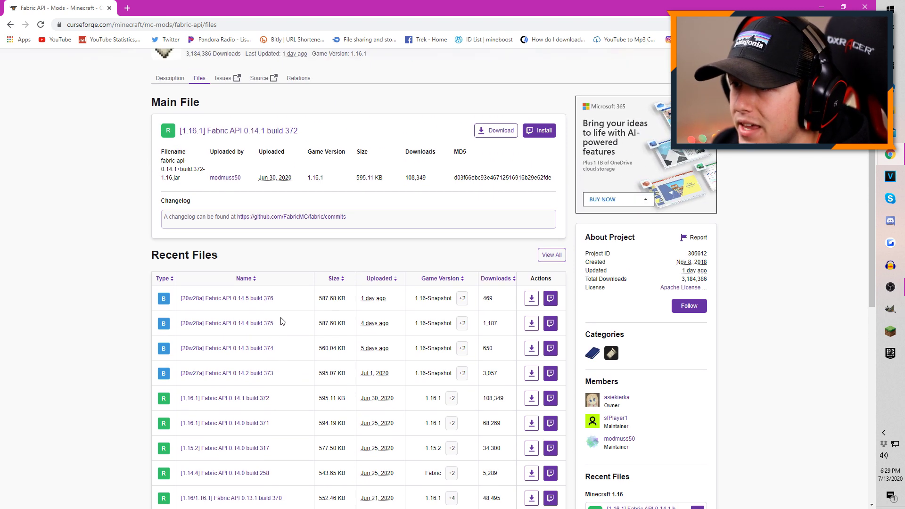
pyautogui.scroll(-3, 289, 319)
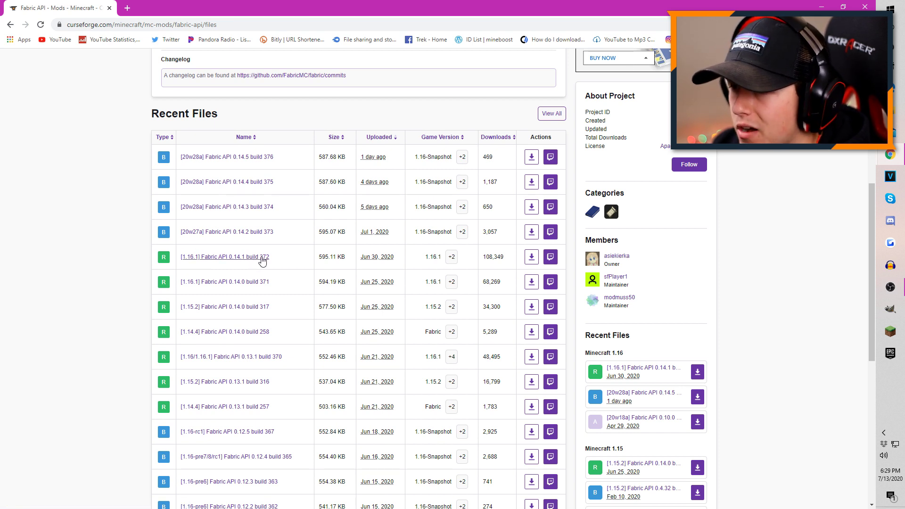
pyautogui.click(243, 262)
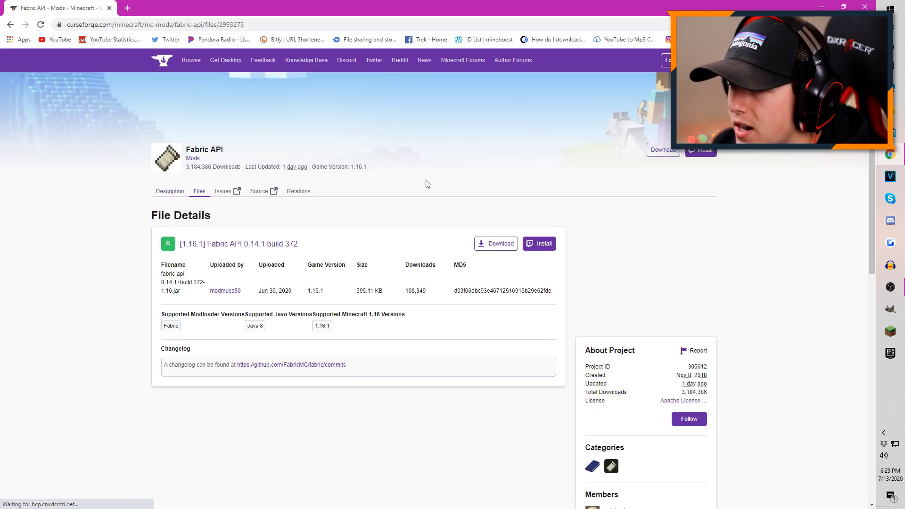
# Download the Fabric API jar, keep the file despite the browser's warning, and place it on the desktop.
pyautogui.click(501, 245)
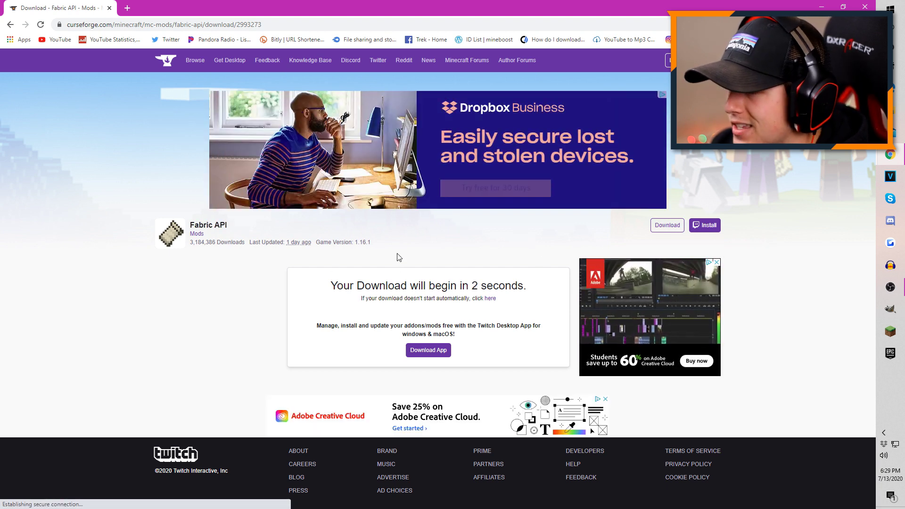
pyautogui.click(491, 299)
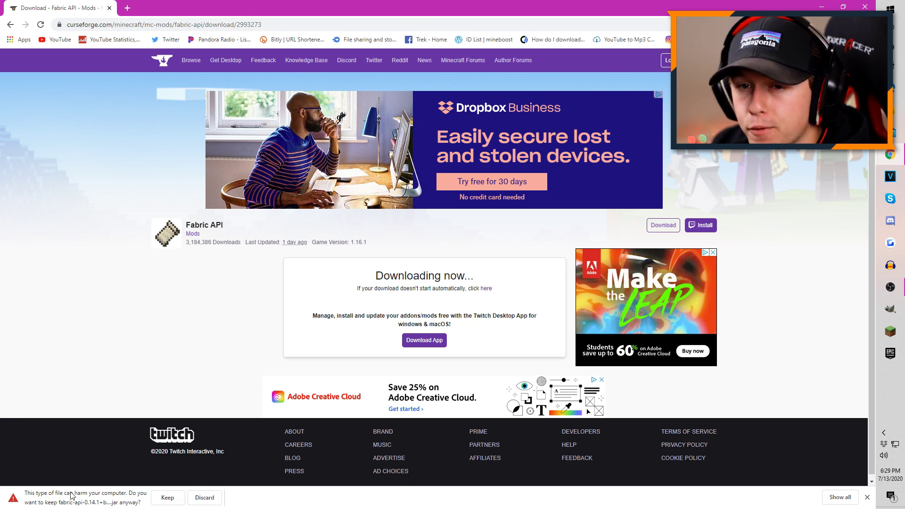
pyautogui.click(168, 497)
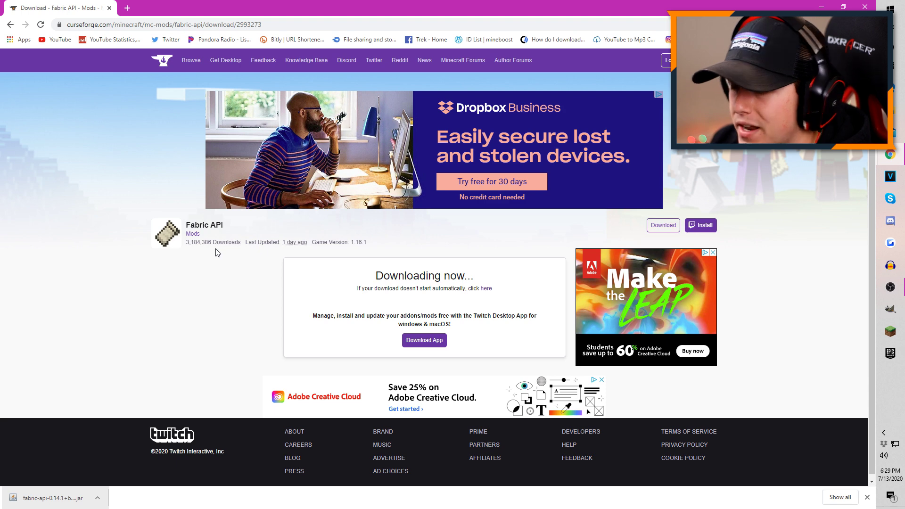
pyautogui.moveTo(283, 3); pyautogui.dragTo(904, 4)
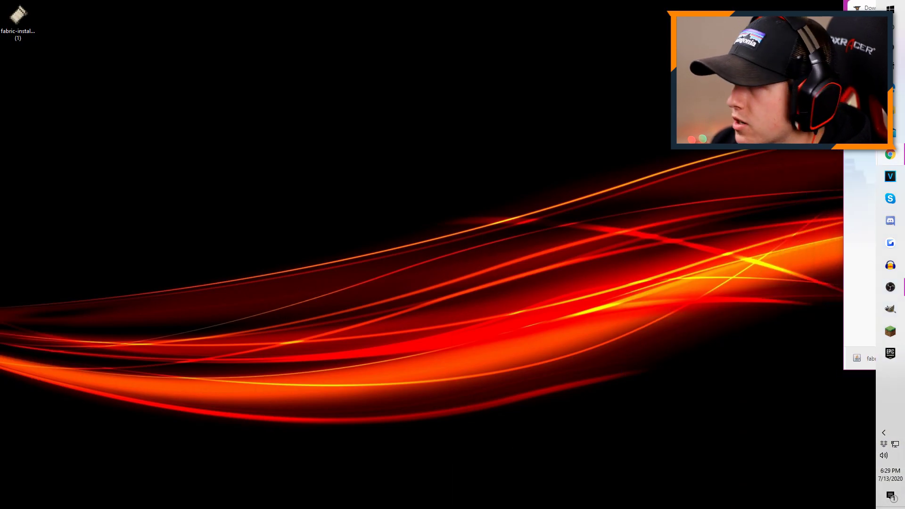
pyautogui.moveTo(904, 471); pyautogui.dragTo(75, 35)
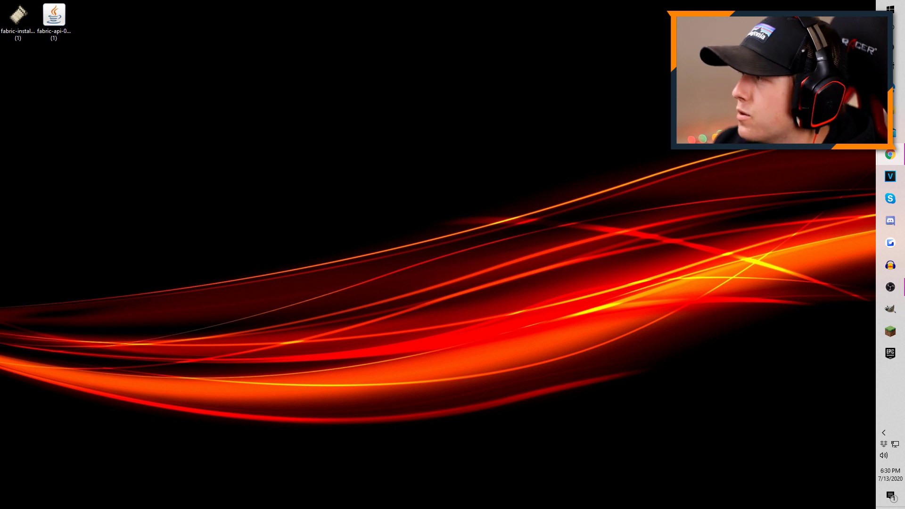
pyautogui.press('super+d')
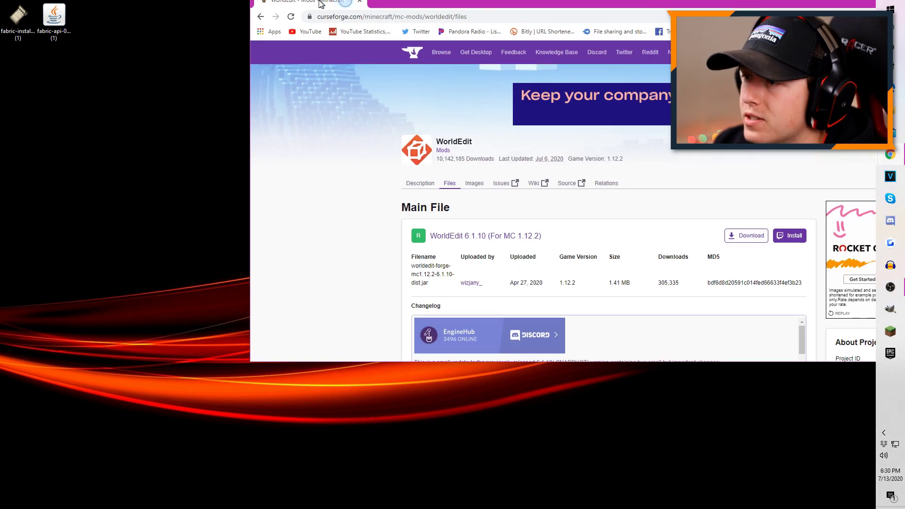
# Download WorldEdit 7.2.0 Beta 2 (Fabric for MC 1.16.1) from its CurseForge files and place it on the desktop.
pyautogui.click(170, 190)
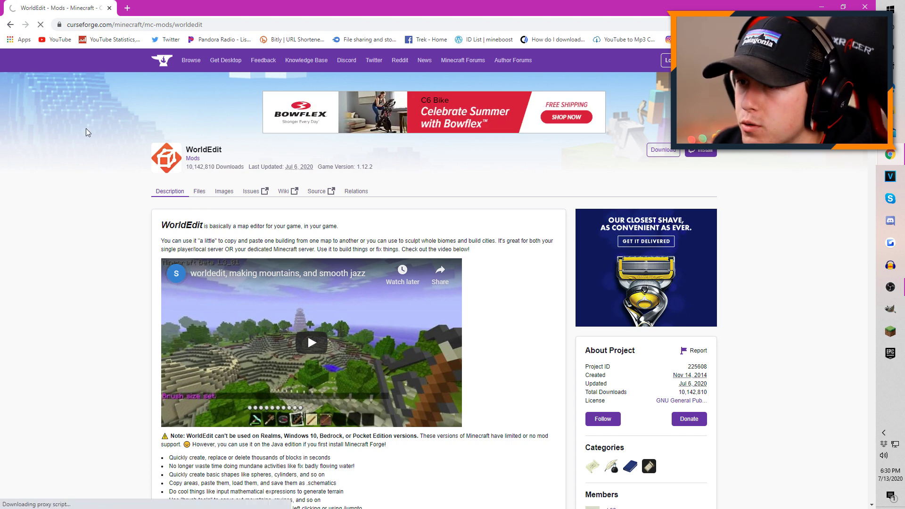
pyautogui.click(199, 192)
pyautogui.scroll(-6, 121, 289)
pyautogui.scroll(1, 126, 261)
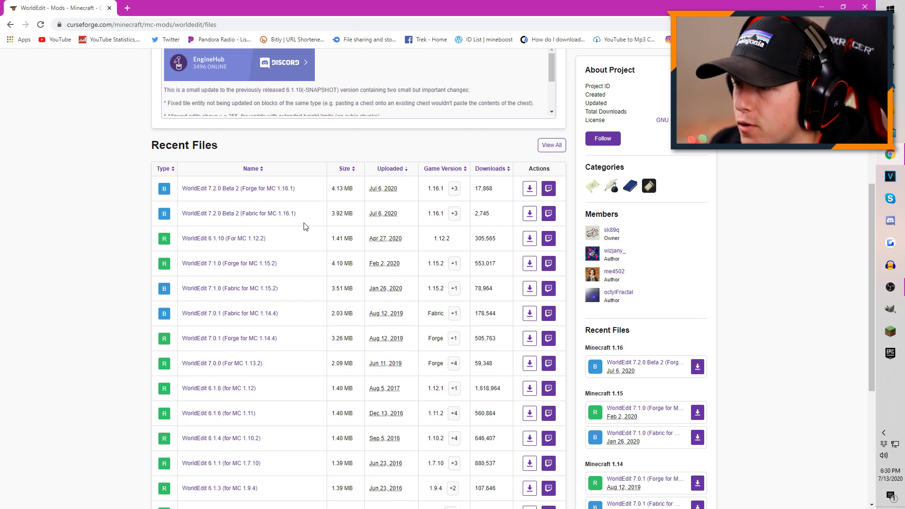
pyautogui.click(264, 214)
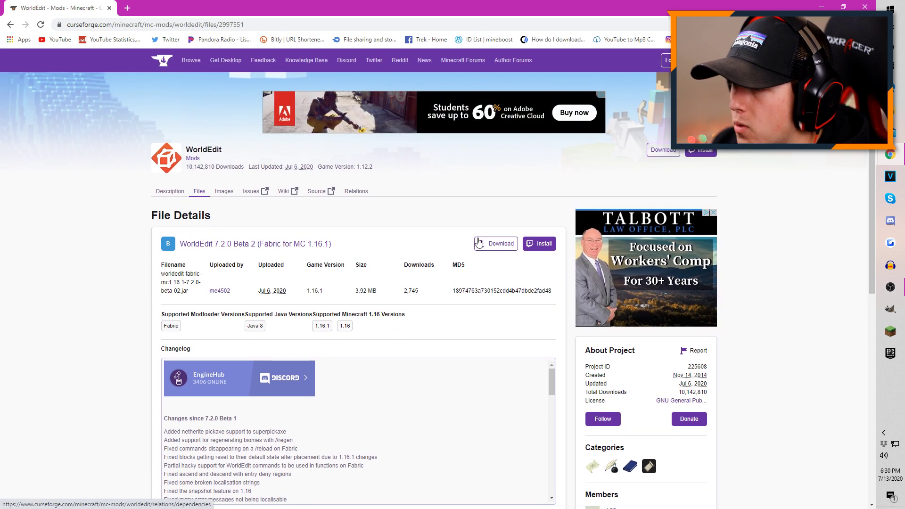
pyautogui.click(496, 246)
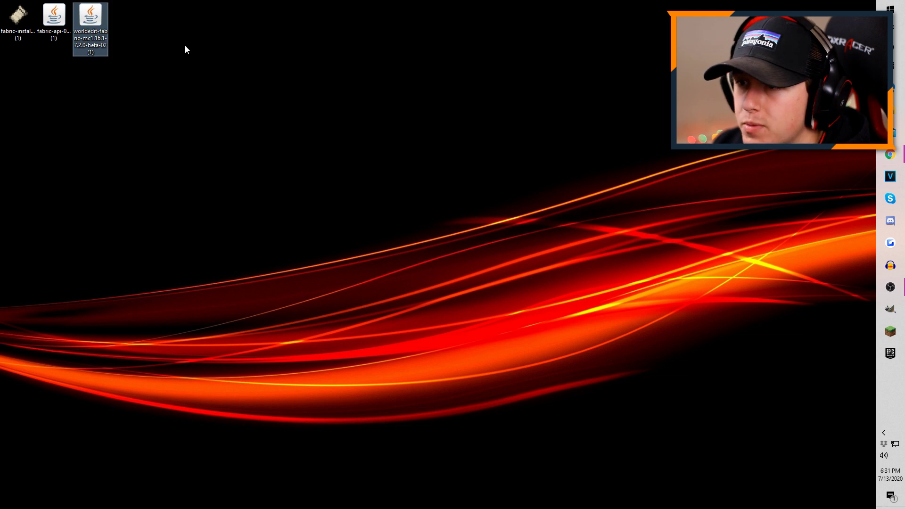
pyautogui.click(184, 45)
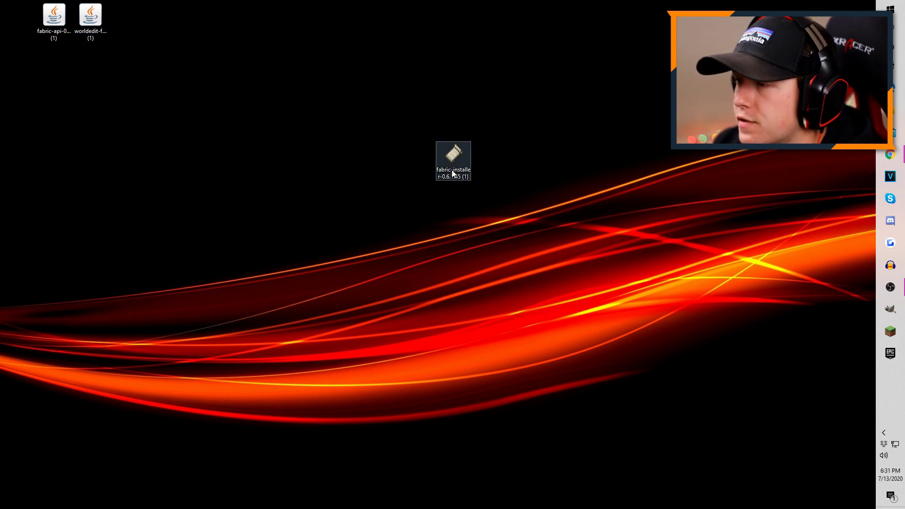
# Launch the Fabric installer from the desktop and select Minecraft version 1.16.1 for the client.
pyautogui.moveTo(453, 173); pyautogui.dragTo(415, 216)
pyautogui.doubleClick(423, 200)
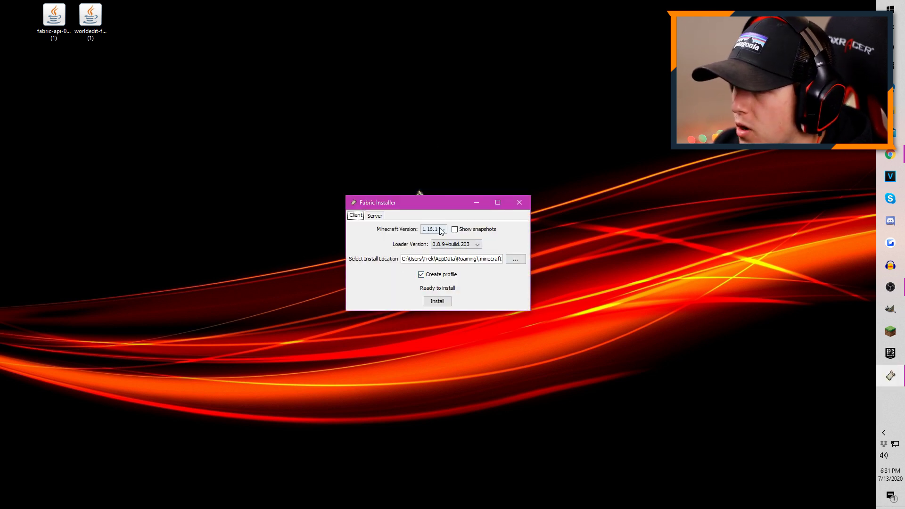
pyautogui.click(442, 230)
pyautogui.click(443, 230)
pyautogui.click(443, 230)
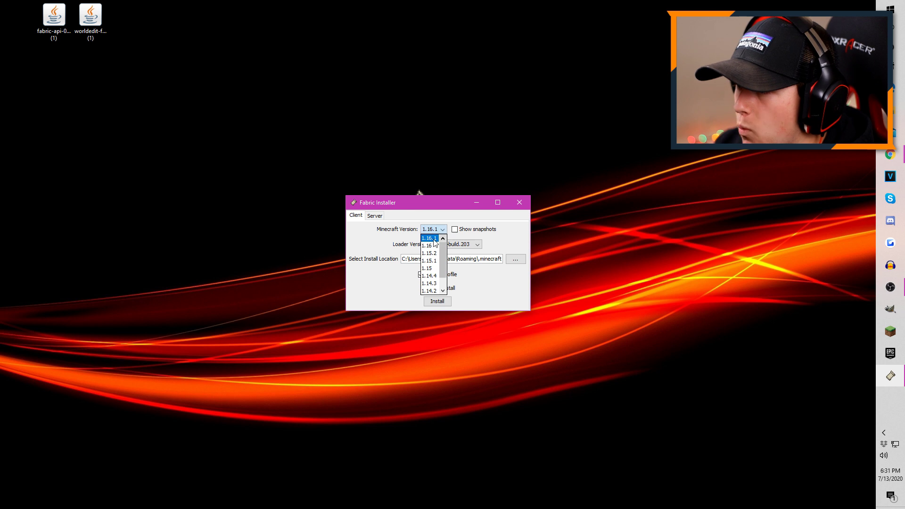
pyautogui.click(442, 230)
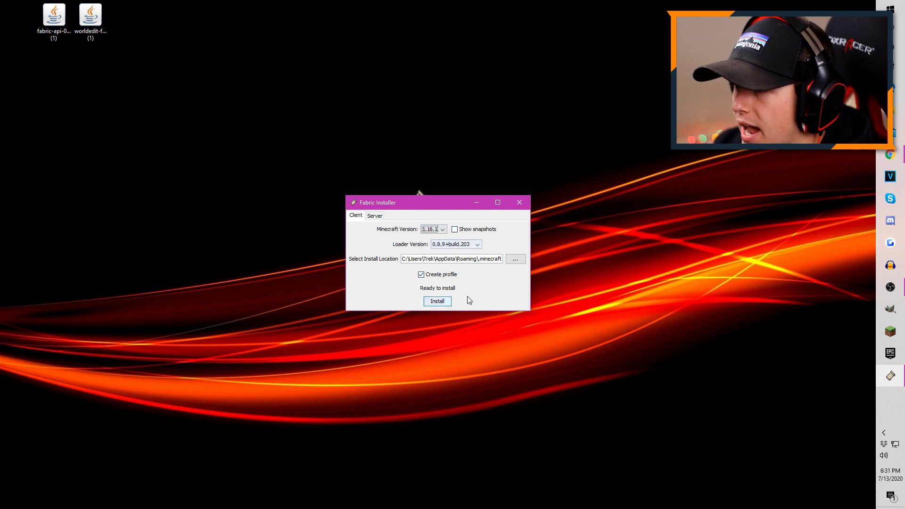
# Install the Fabric loader with a launcher profile and close the installer.
pyautogui.click(444, 302)
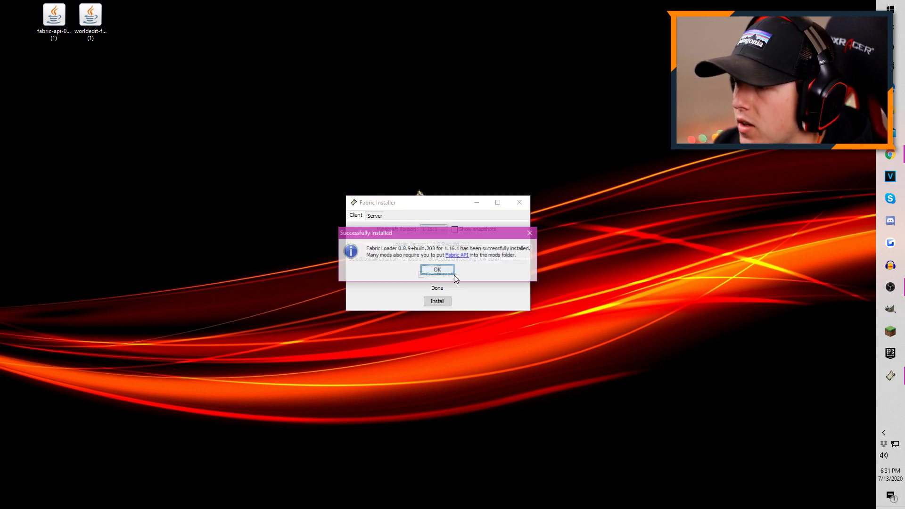
pyautogui.click(448, 271)
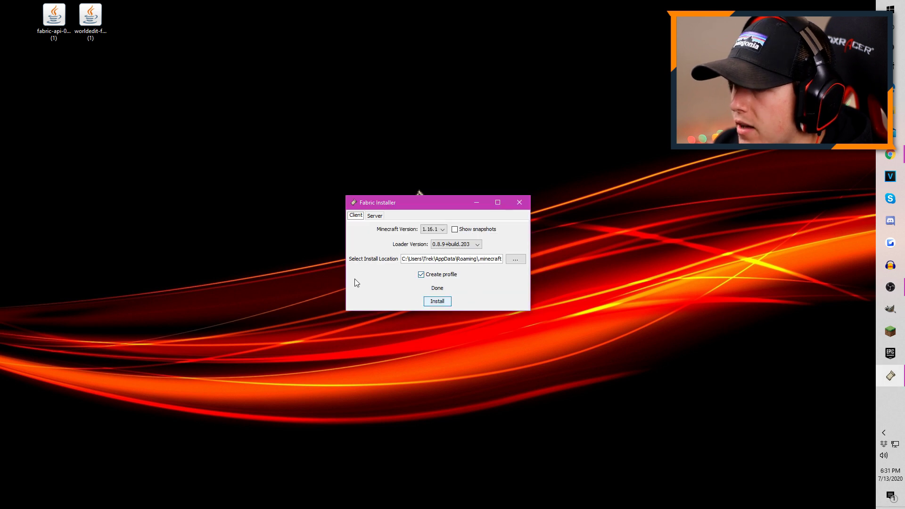
pyautogui.click(519, 203)
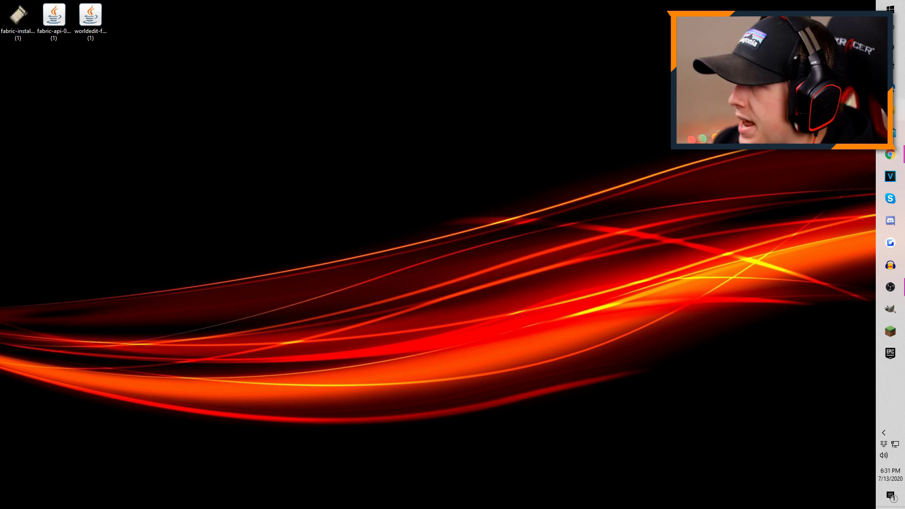
# Open File Explorer, go to %appdata%, and open the mods folder inside .minecraft.
pyautogui.click(891, 110)
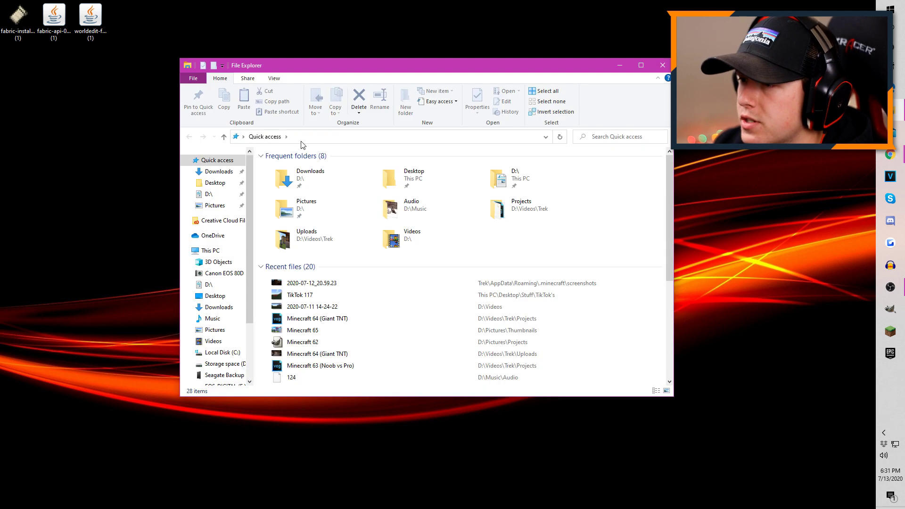
pyautogui.click(371, 140)
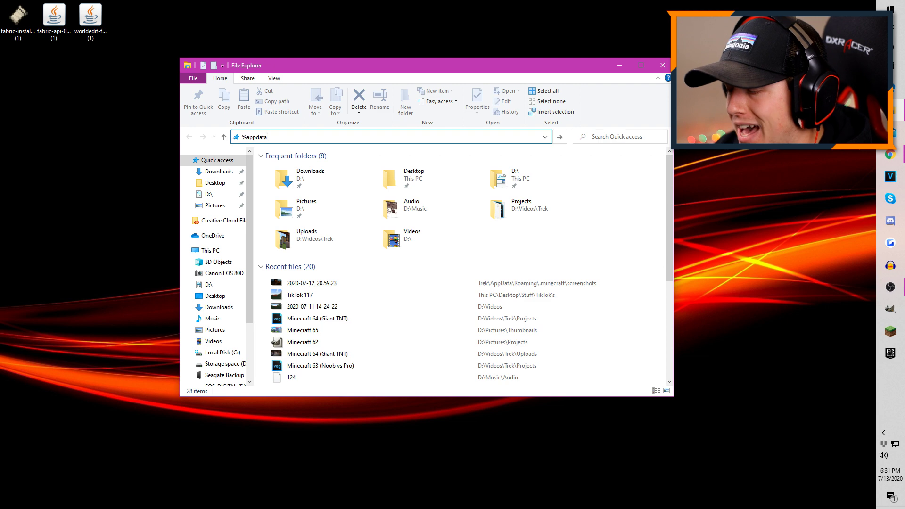
pyautogui.press('Return')
pyautogui.doubleClick(367, 166)
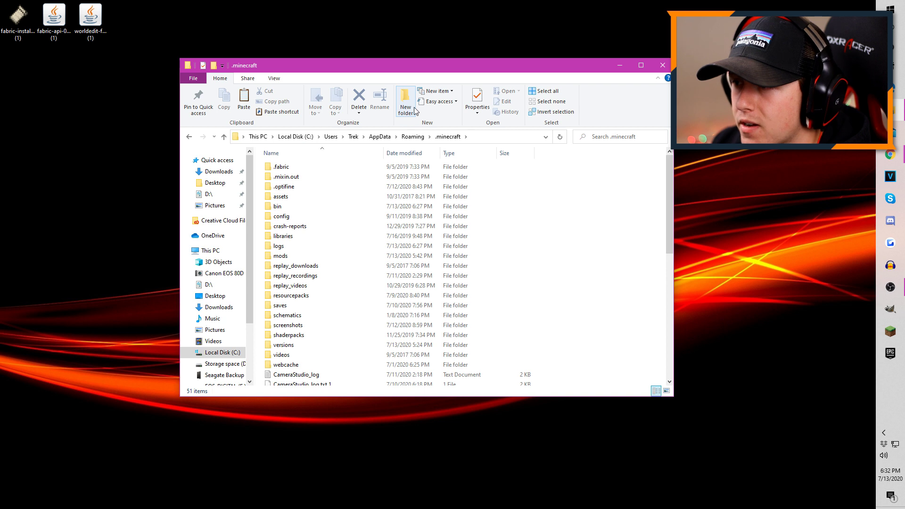
pyautogui.doubleClick(307, 257)
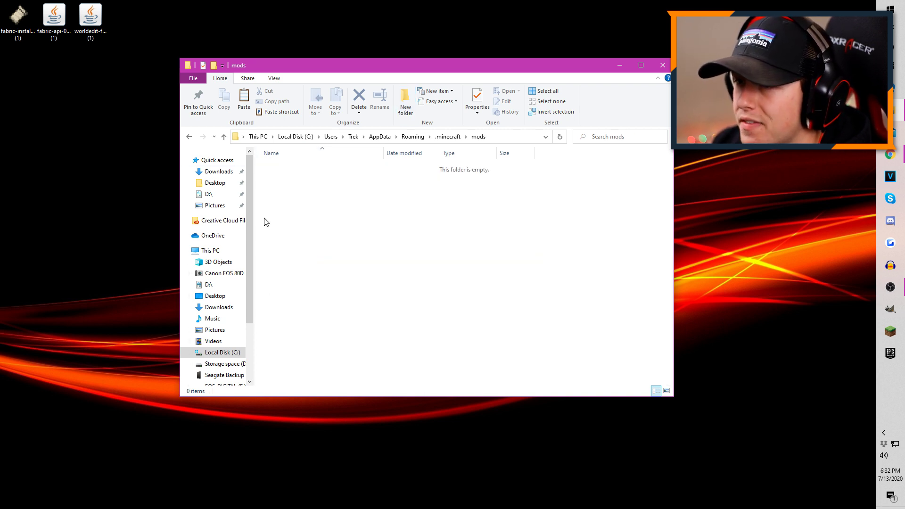
# Copy the Fabric API and WorldEdit jar files from the desktop into the mods folder.
pyautogui.moveTo(55, 19); pyautogui.dragTo(391, 230)
pyautogui.moveTo(90, 19); pyautogui.dragTo(384, 198)
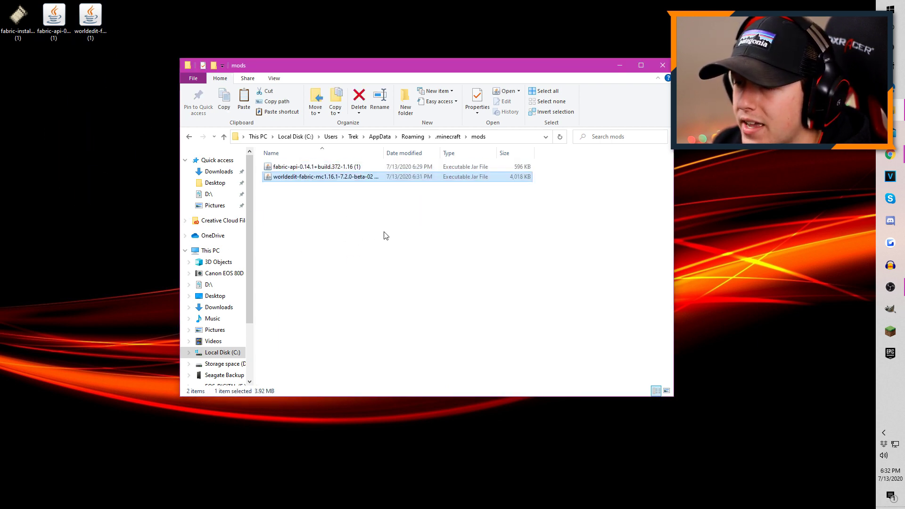
# Close the mods folder, open the Minecraft Launcher, and start the game with the fabric-loader-1.16.1 installation.
pyautogui.click(662, 65)
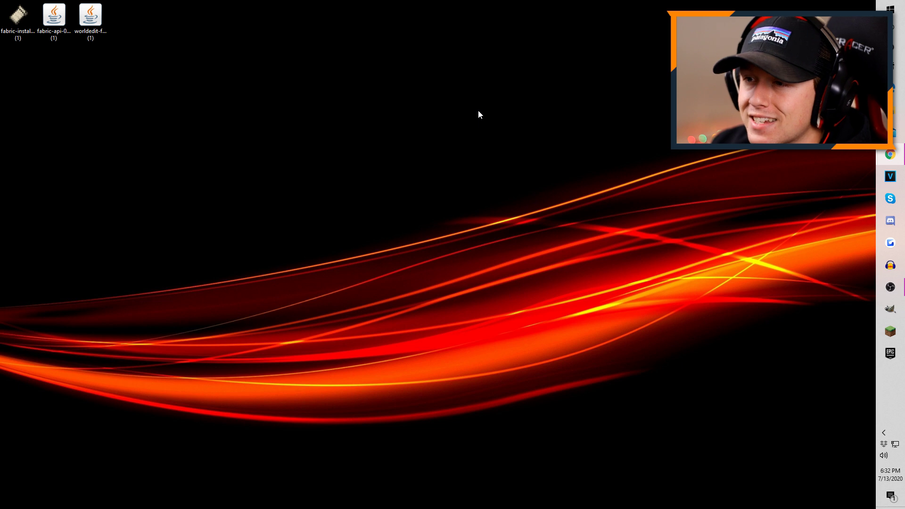
pyautogui.click(894, 332)
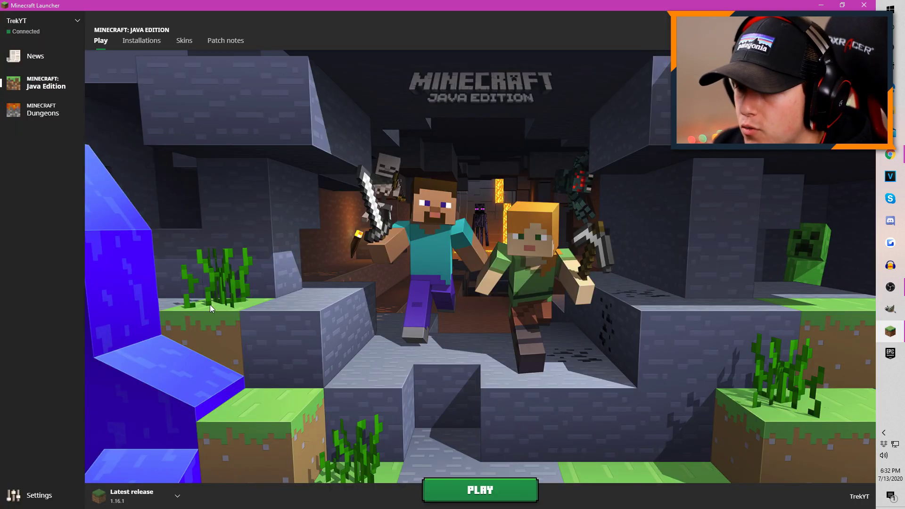
pyautogui.click(135, 495)
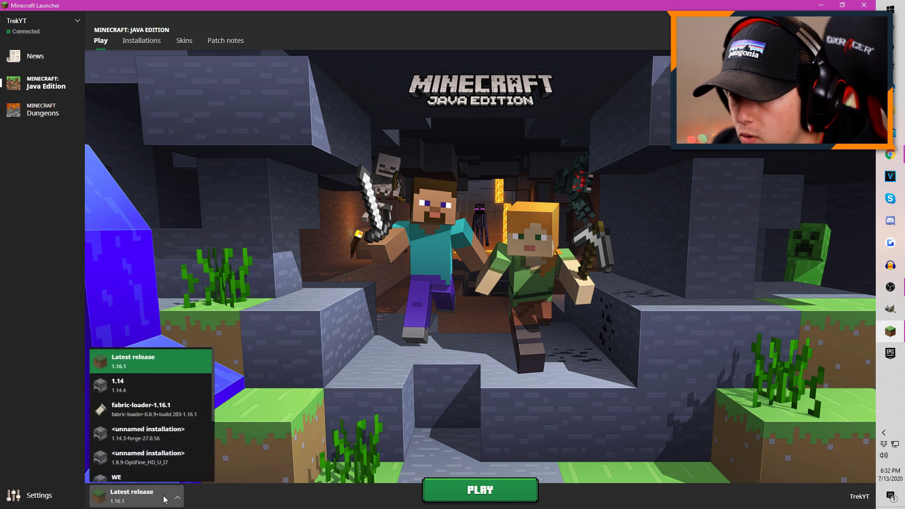
pyautogui.click(156, 414)
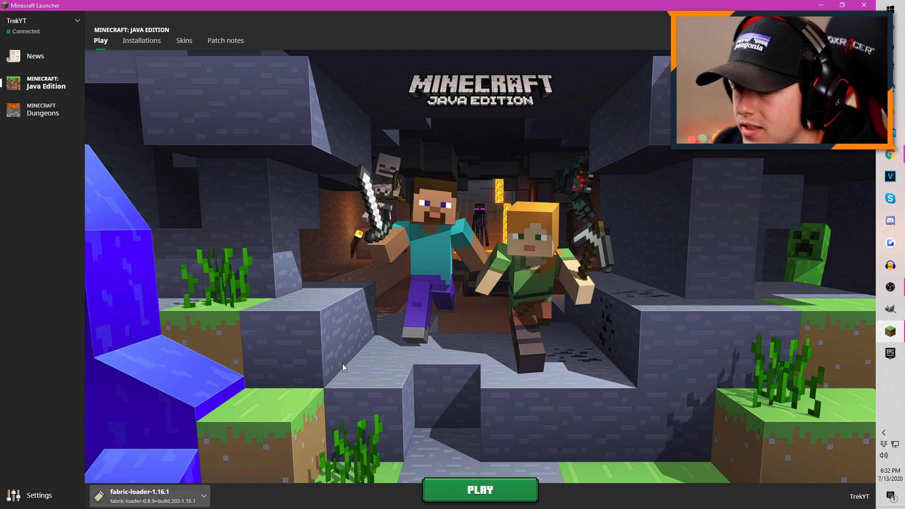
pyautogui.click(467, 491)
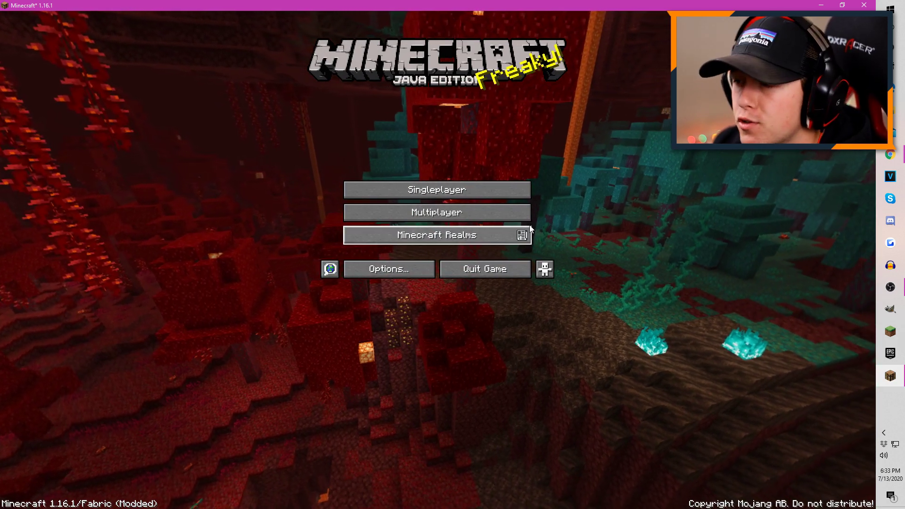
# Load the 1.16 Palettes world in singleplayer.
pyautogui.click(505, 190)
pyautogui.click(441, 75)
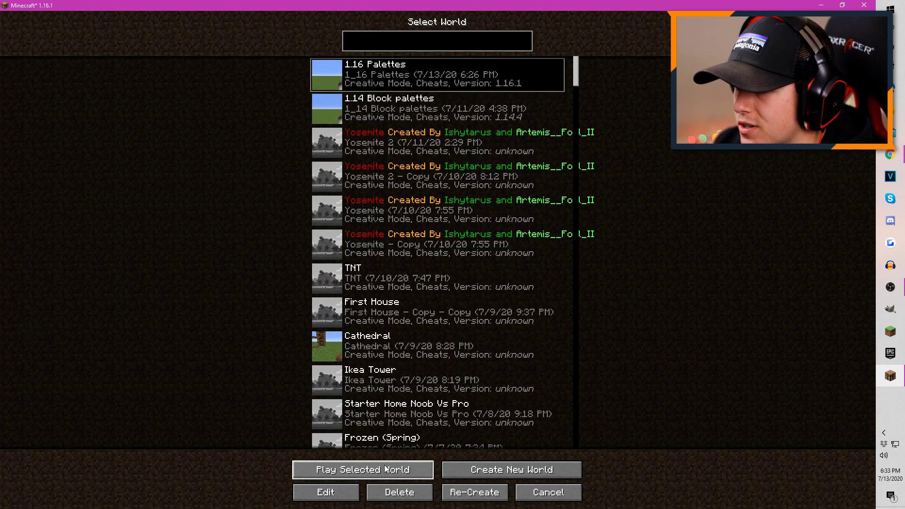
pyautogui.click(370, 472)
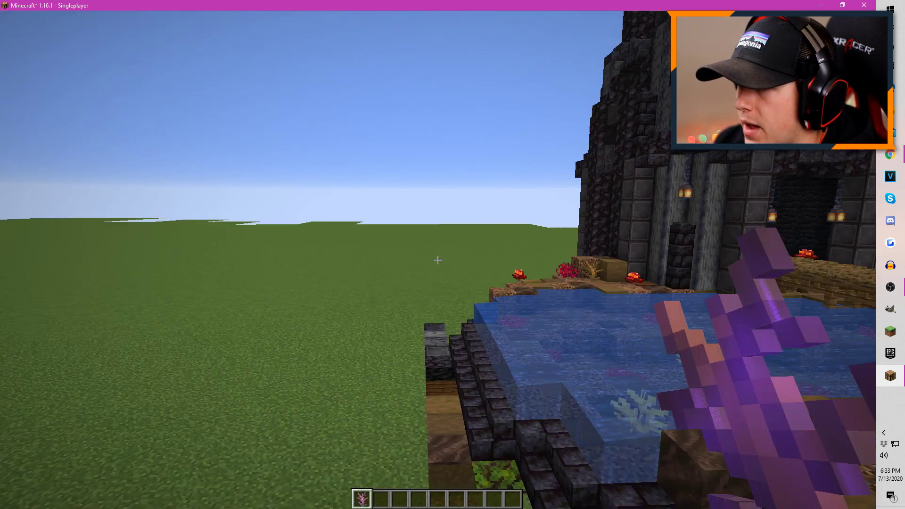
# Back away from the tower, get the WorldEdit selection wand with //wand, and hold the wooden axe.
pyautogui.press('s')
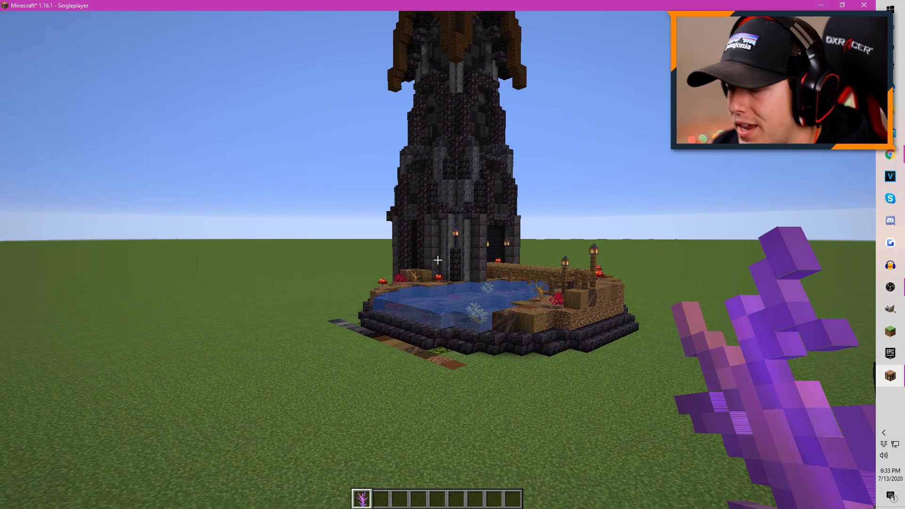
pyautogui.press('s')
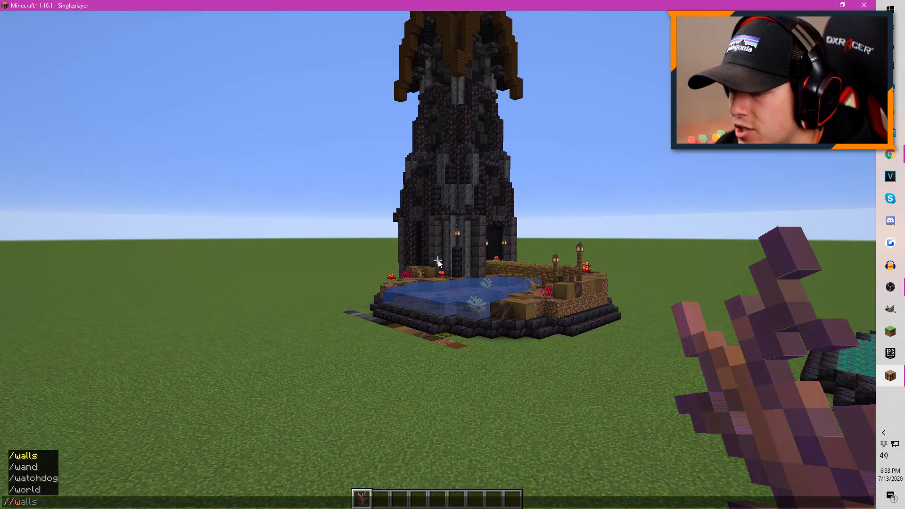
pyautogui.press('2')
pyautogui.press('w')
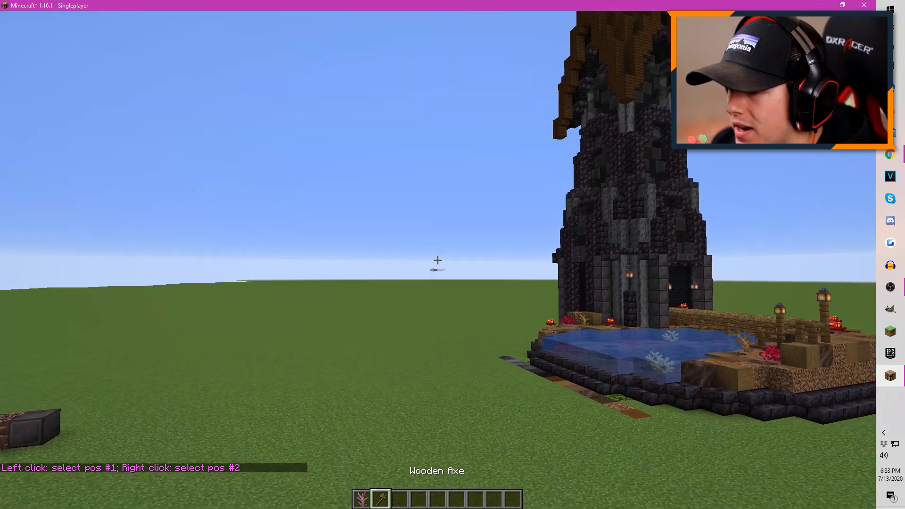
pyautogui.press('s')
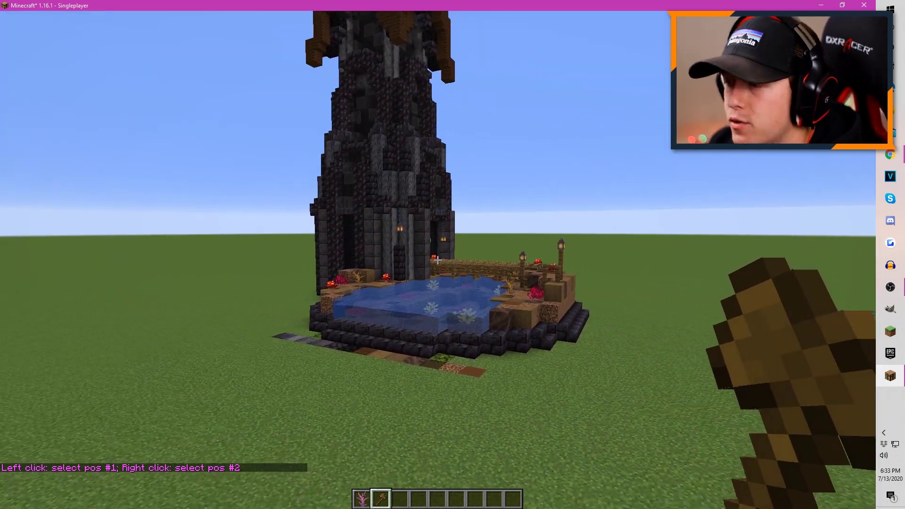
# Set the first and second WorldEdit positions at opposite ends of the palette block row beside the pool.
pyautogui.press('w')
pyautogui.press('w')
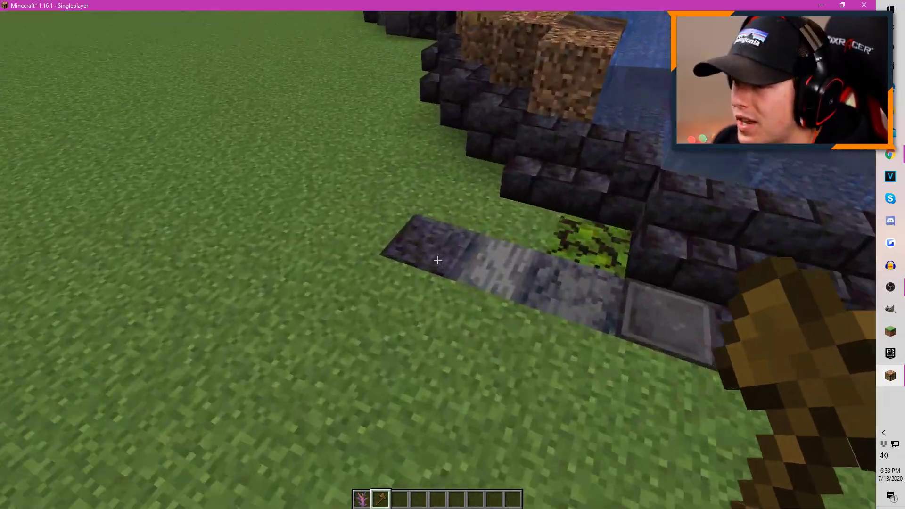
pyautogui.click(437, 260)
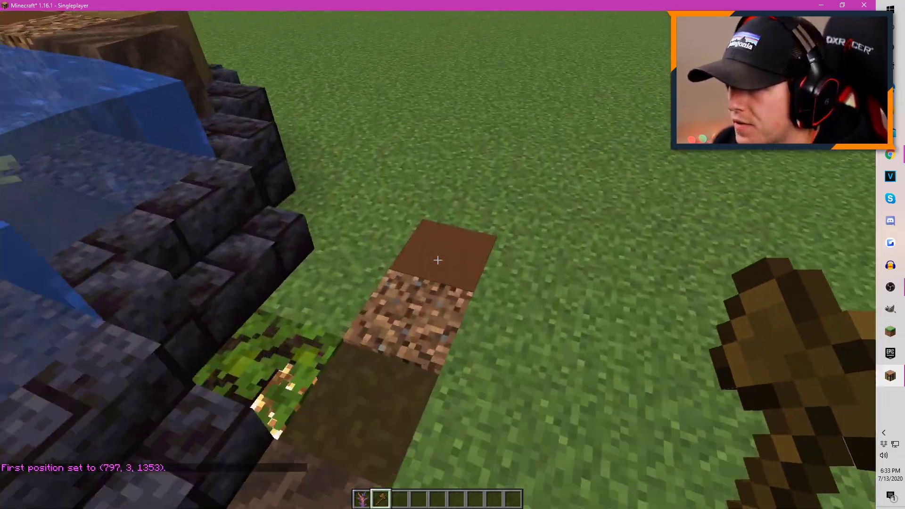
pyautogui.rightClick(438, 259)
pyautogui.press('s')
pyautogui.write('w')
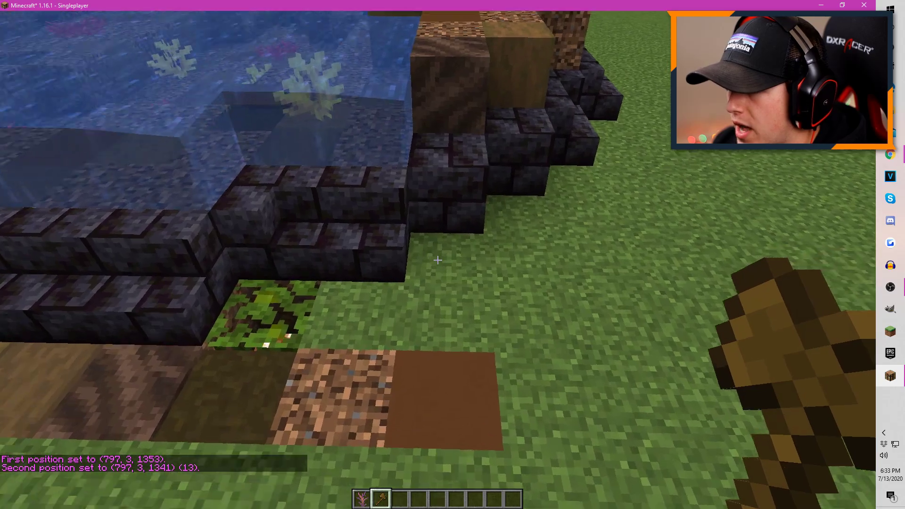
pyautogui.write('//copy')
# Copy the selected block row with //copy and paste it above the grass farther from the pool with //paste.
pyautogui.press('Return')
pyautogui.press('s')
pyautogui.press('space')
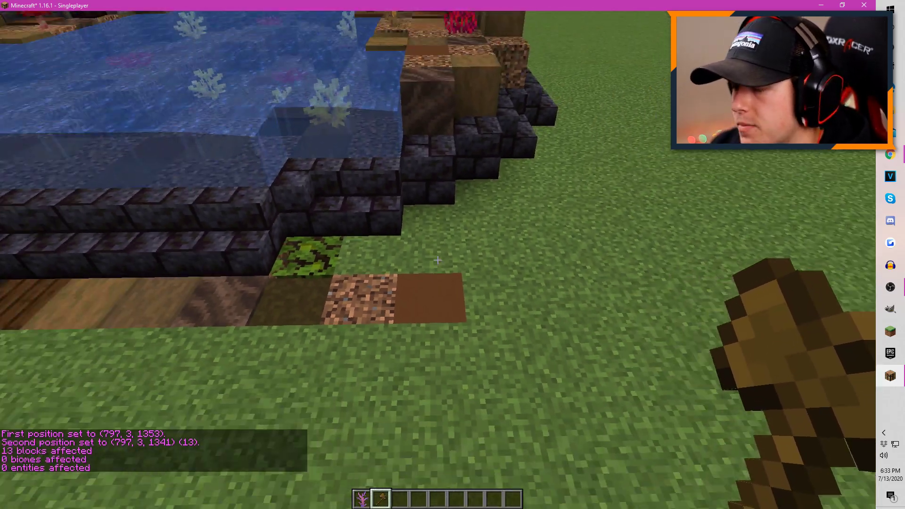
pyautogui.write('//paste')
pyautogui.press('Return')
pyautogui.press('s')
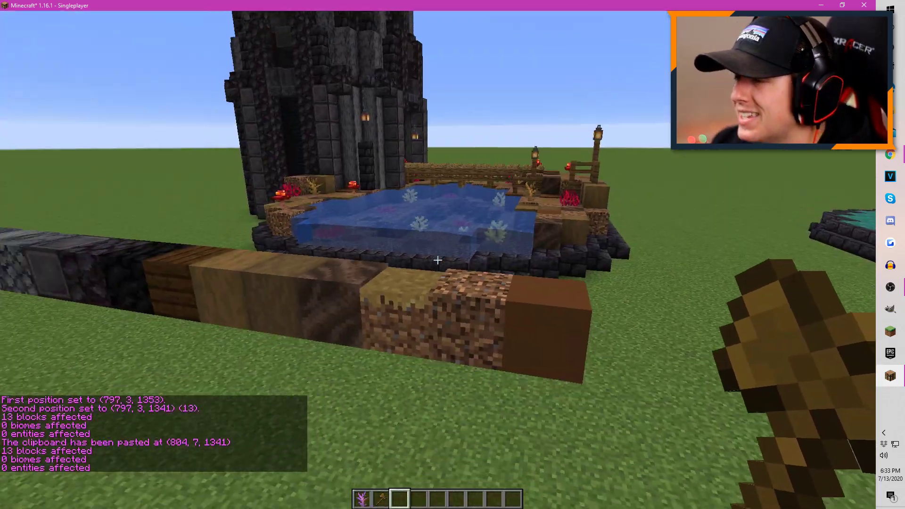